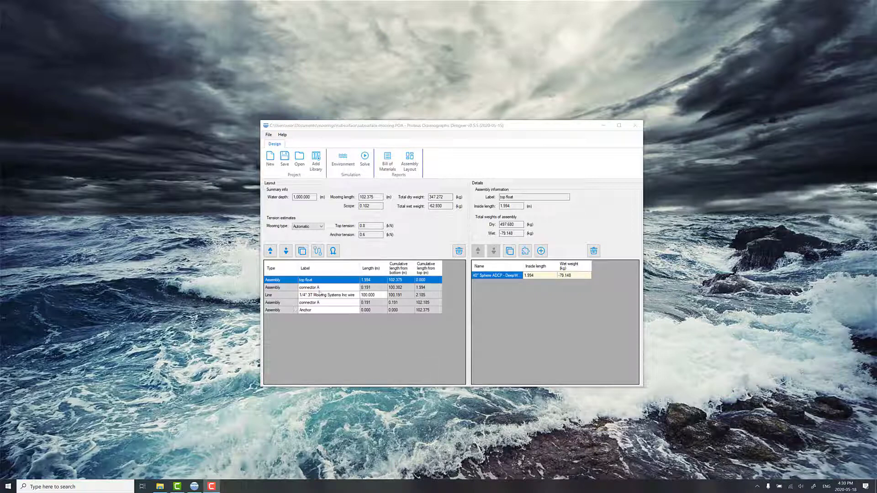
Step: Review the top float's attached hardware, the upper connector, the mooring line and the environment's current profile without changing anything
click(525, 251)
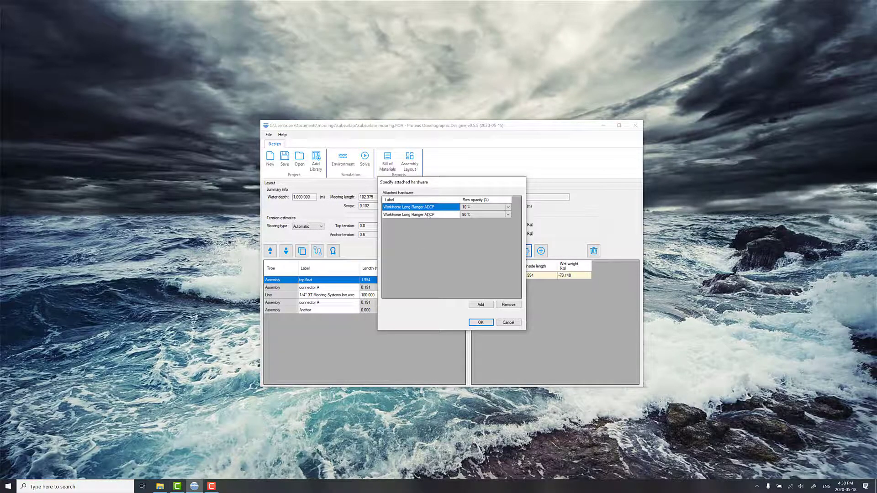
click(511, 322)
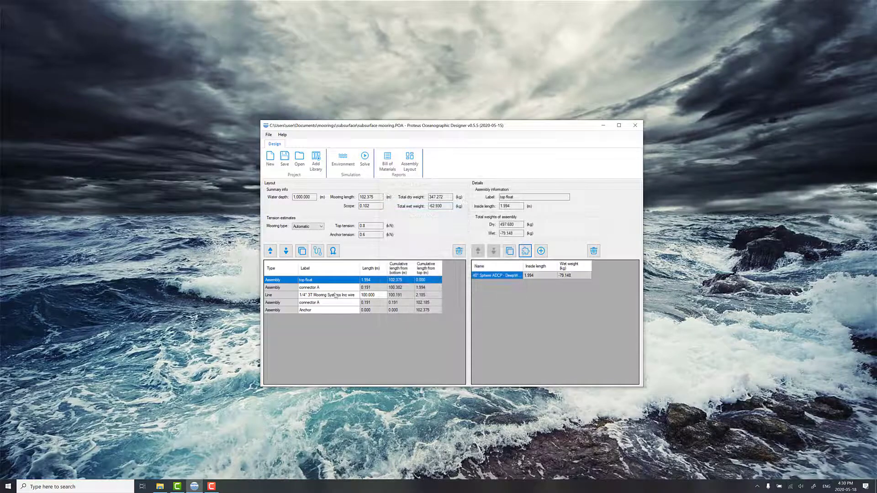
click(323, 289)
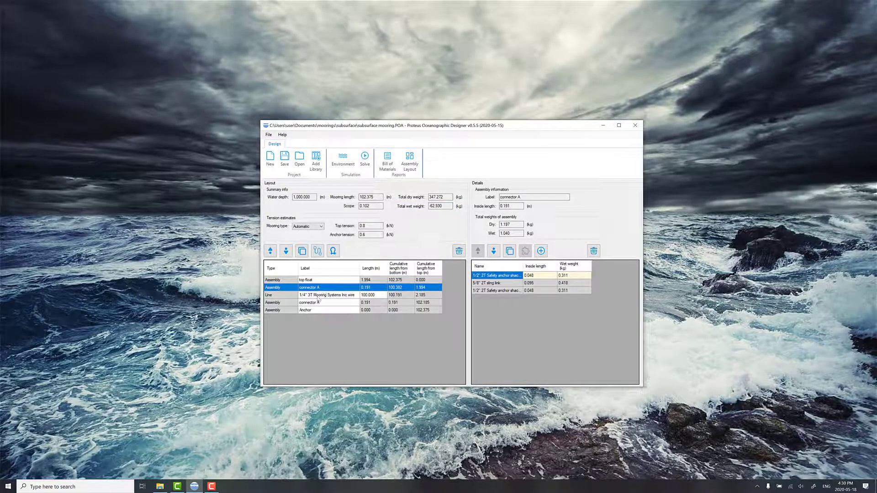
click(319, 297)
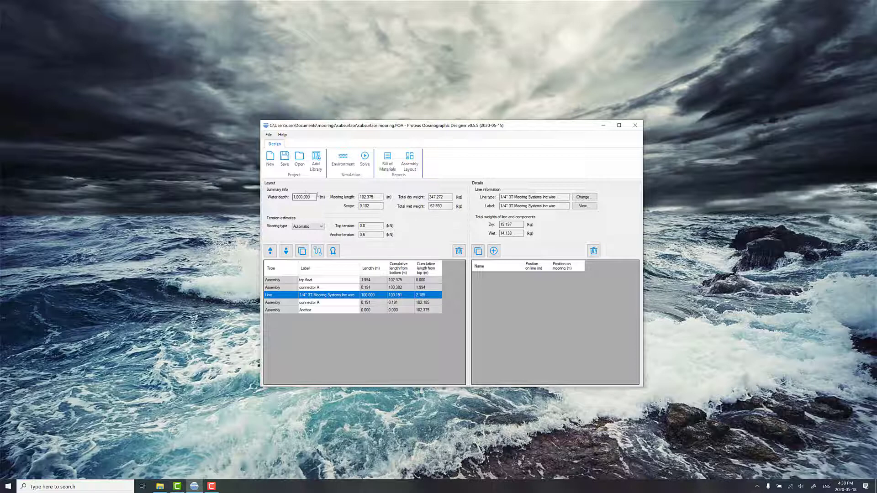
click(343, 160)
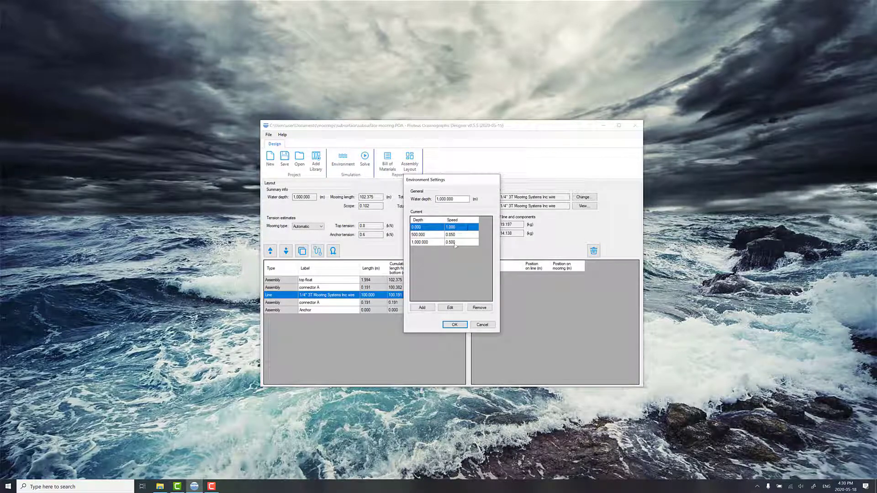
click(477, 327)
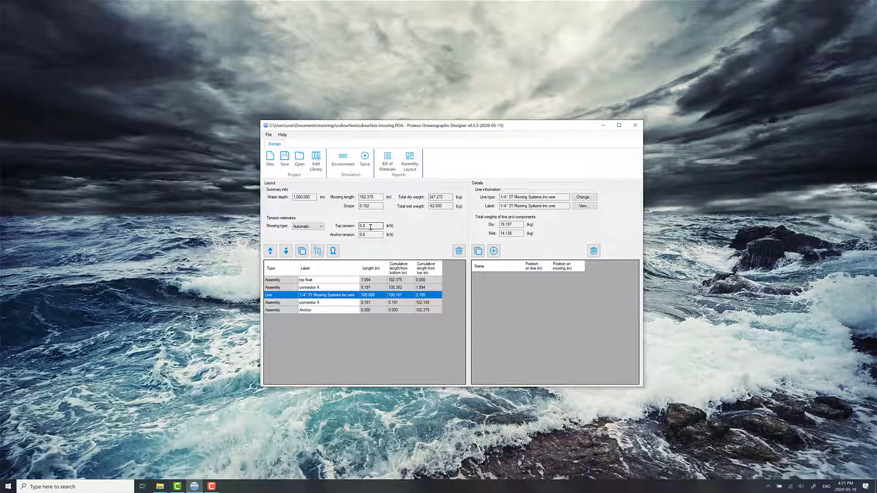
Step: Start a static export to the ProteusDS Simulation Toolbox and browse to the moorings\subsurface folder
click(365, 161)
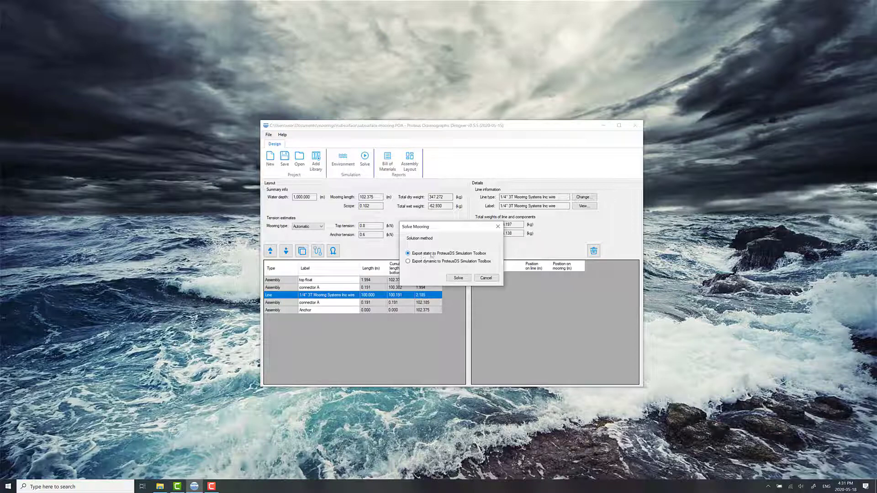
click(458, 279)
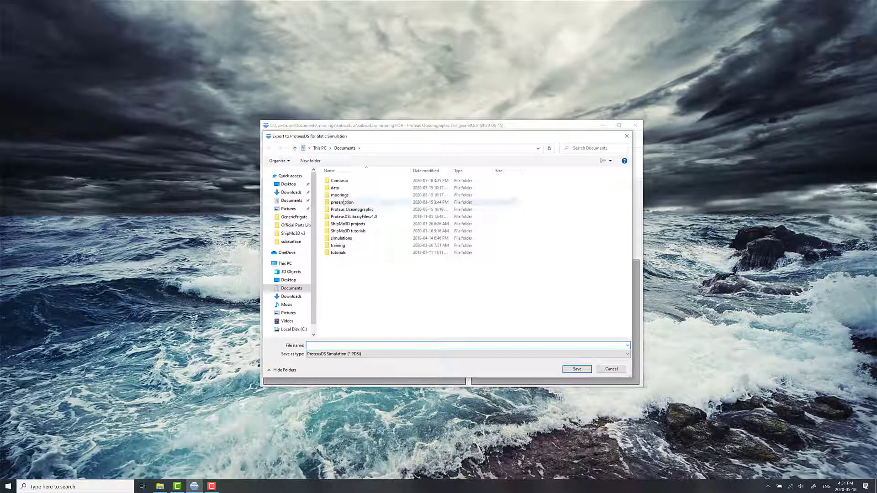
double_click(340, 195)
click(341, 181)
double_click(341, 182)
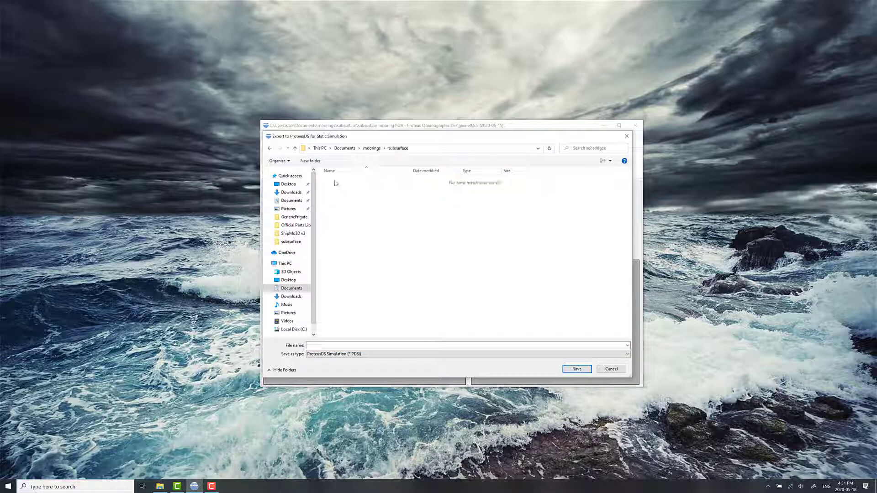
Step: Create a folder named static inside the subsurface folder and open it
click(311, 161)
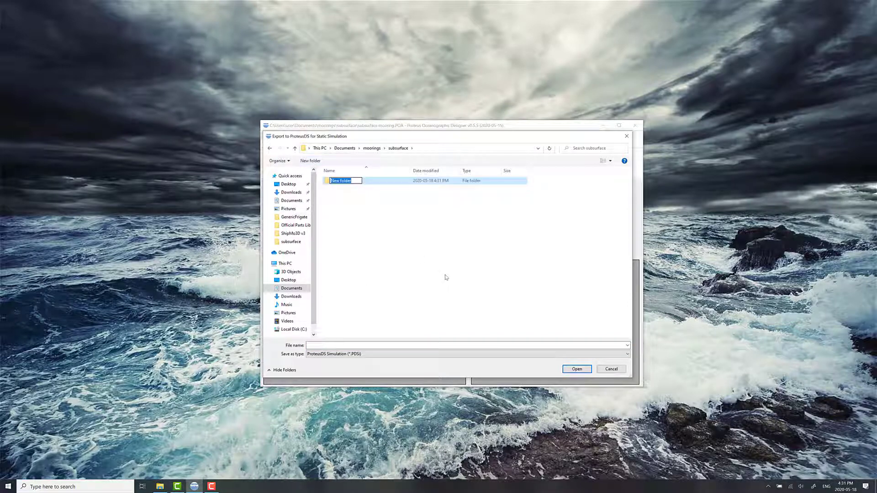
text(static)
key(Return)
key(Return)
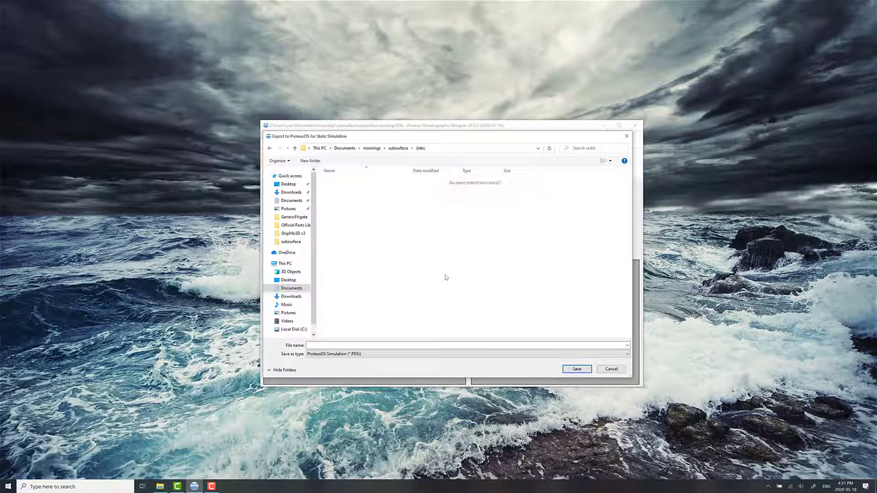
Step: Save the exported ProteusDS simulation under the file name static
click(395, 344)
text(stat)
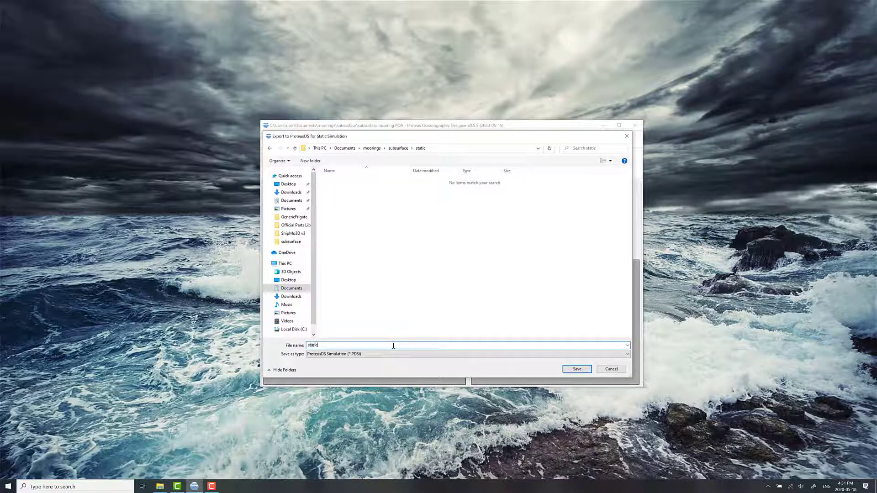
text(ic)
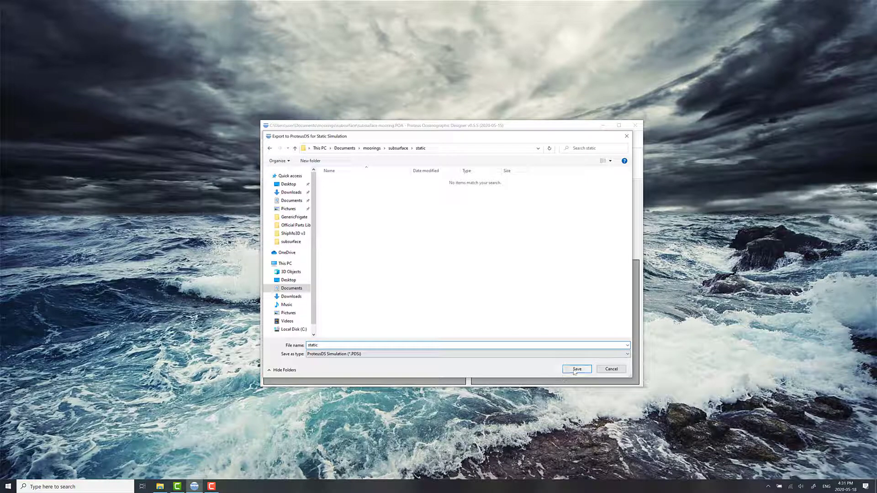
click(577, 369)
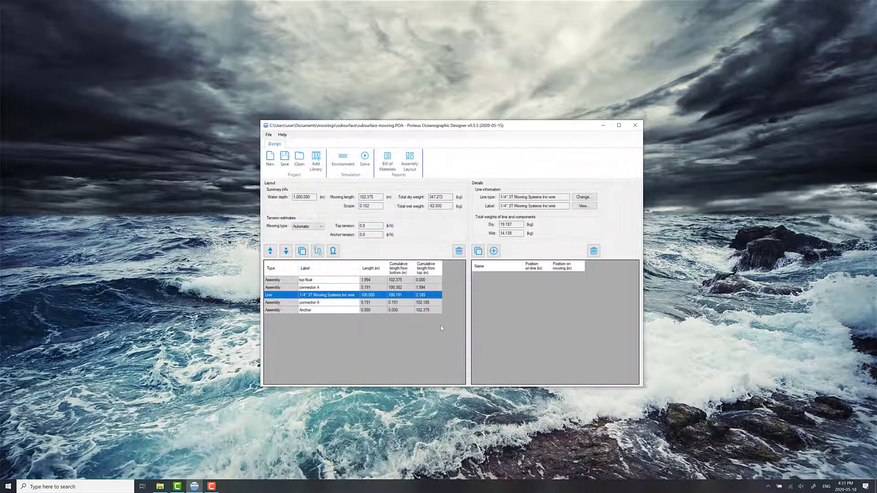
Step: Minimize the designer, switch to File Explorer and open static.PDSi from the static folder in ProteusDS Simulation Toolbox
click(603, 126)
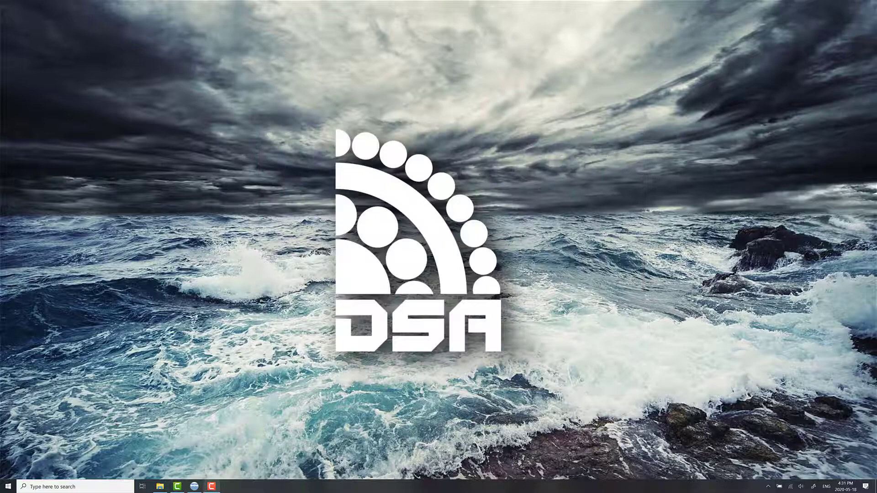
click(160, 487)
double_click(402, 255)
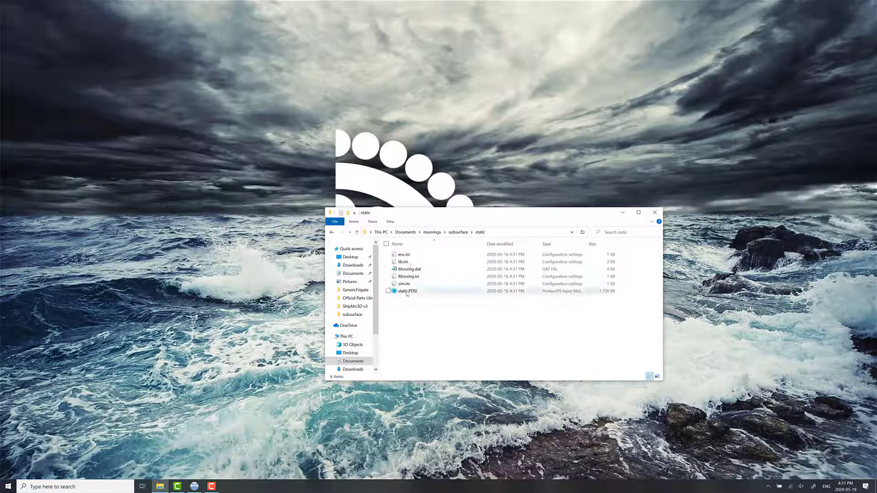
double_click(407, 291)
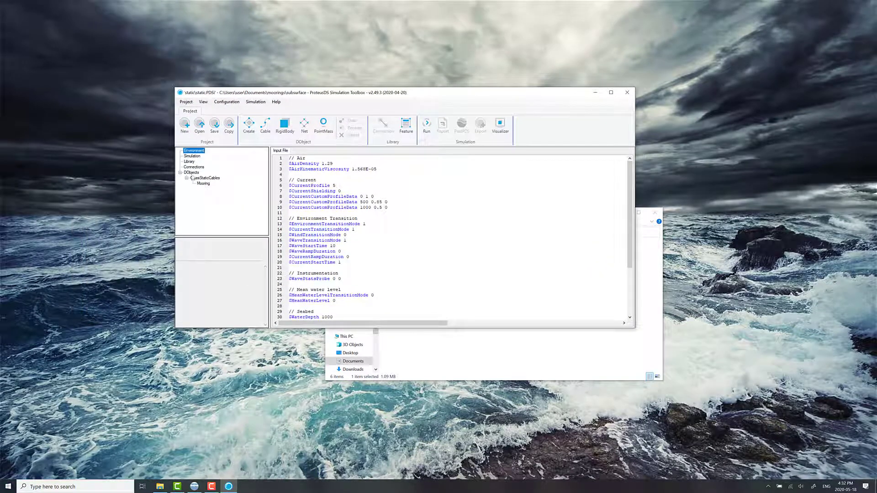
Step: Display the Mooring cable's input file and run the static simulation
click(204, 184)
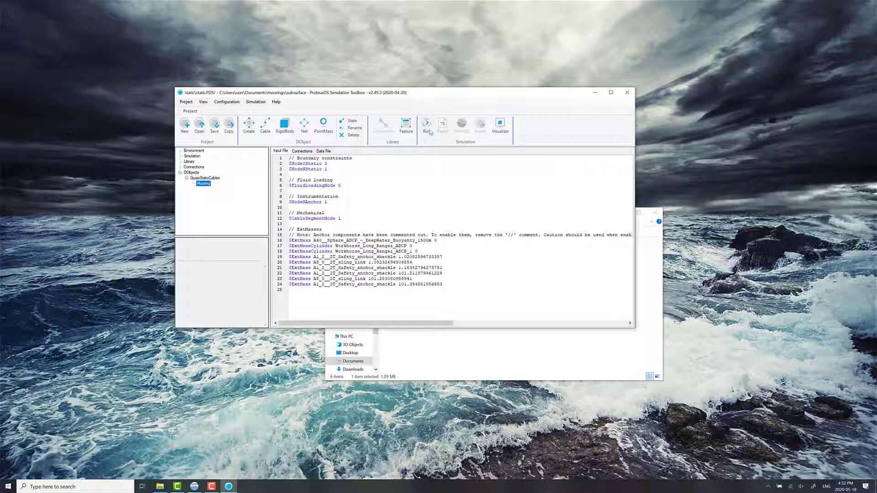
click(428, 125)
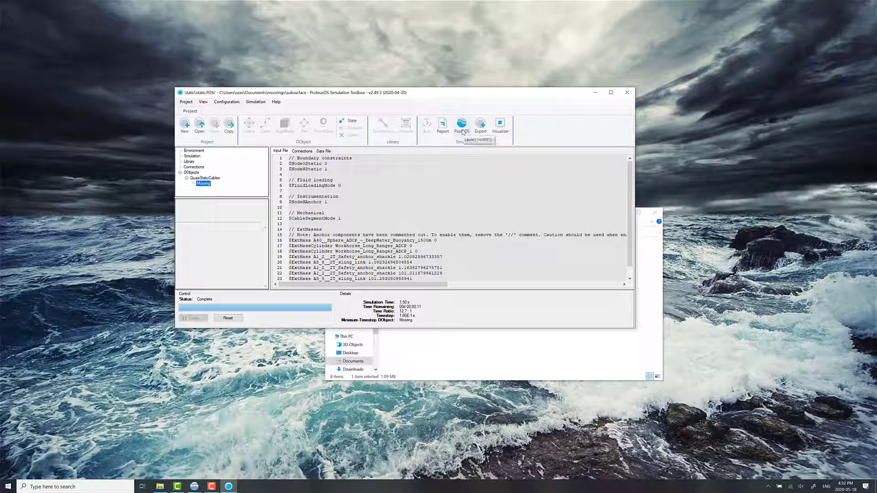
Step: Load the simulation results in PostPDS with the default load options and reposition its window
click(464, 133)
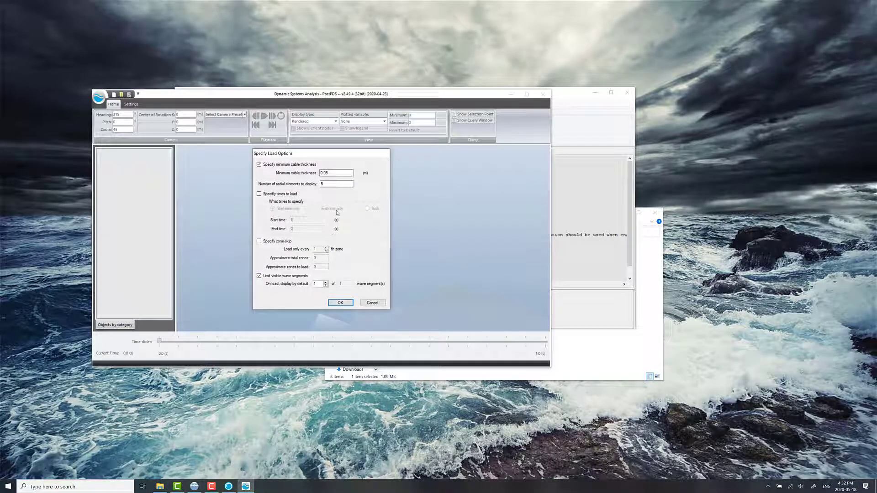
click(340, 303)
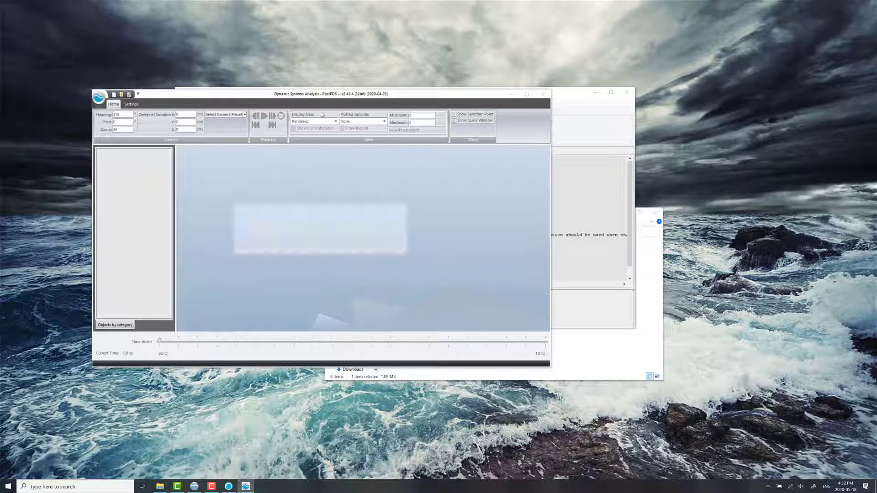
drag(330, 96, 387, 98)
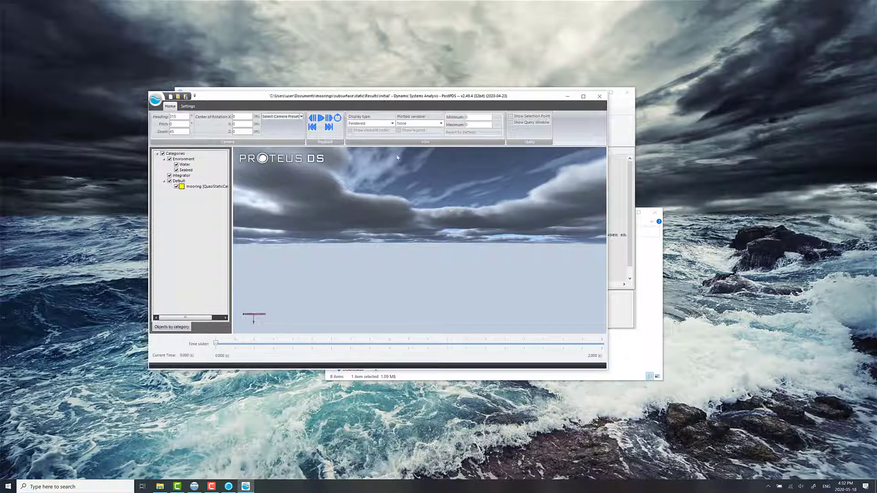
Step: Set the camera's view mode to Perspective and look around the rendered scene
mouse_move(378, 215)
mouse_down()
mouse_move(393, 236)
mouse_move(383, 222)
mouse_up()
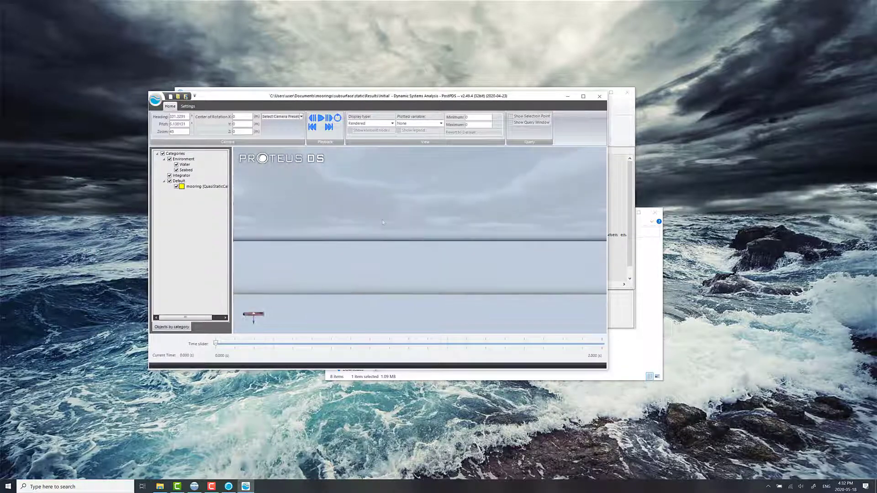
click(187, 106)
click(164, 126)
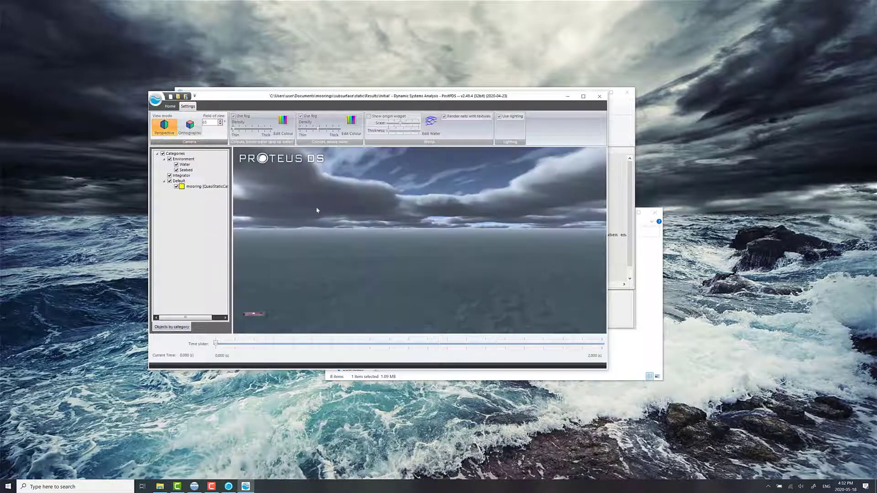
drag(412, 240, 388, 246)
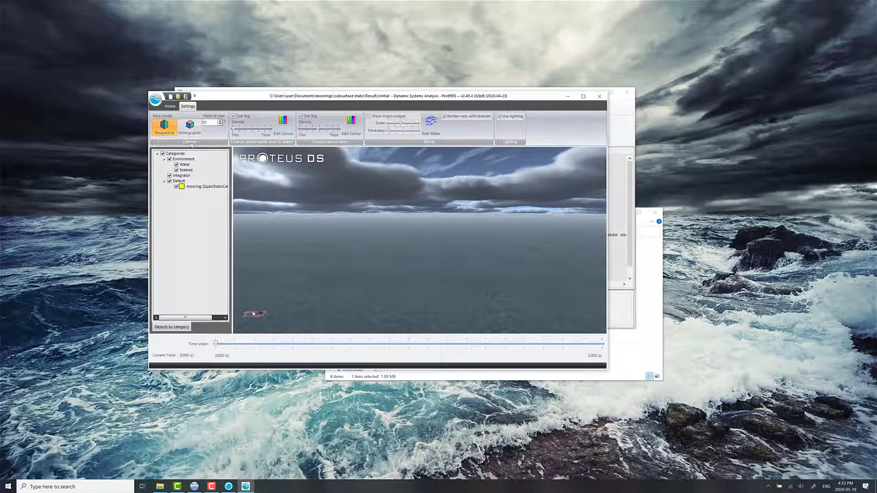
Step: Change the scene's display type to Engineering
click(171, 107)
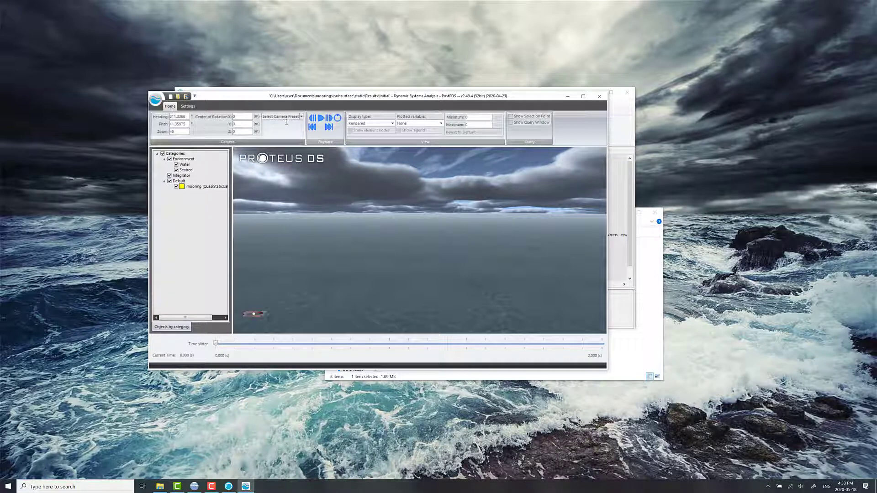
click(375, 125)
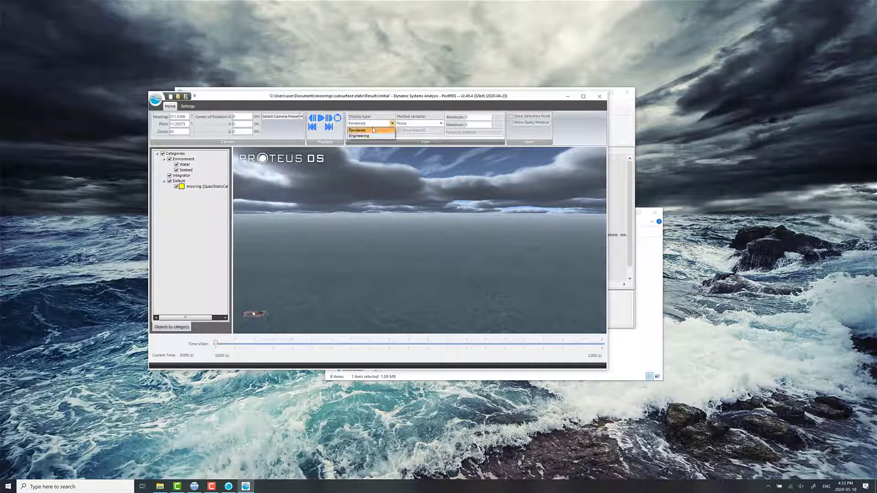
click(371, 137)
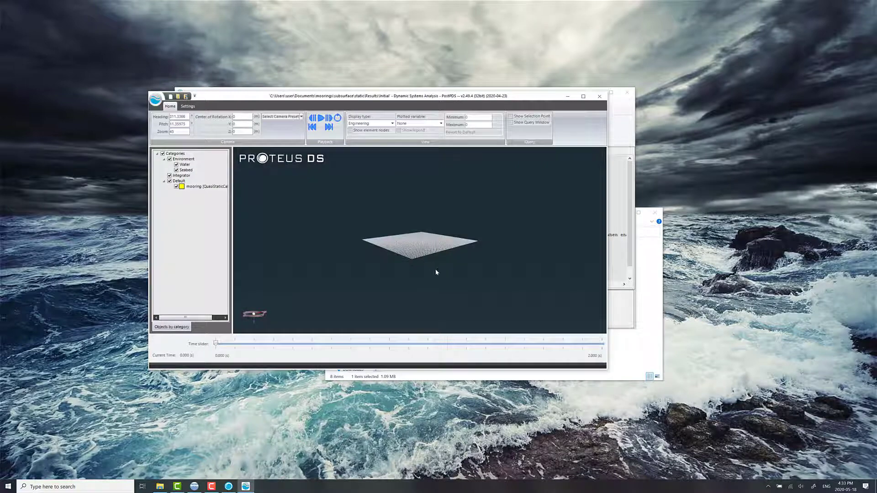
Step: Center the camera on the mooring and get a closer view of its top float
scroll(431, 267, up, 5)
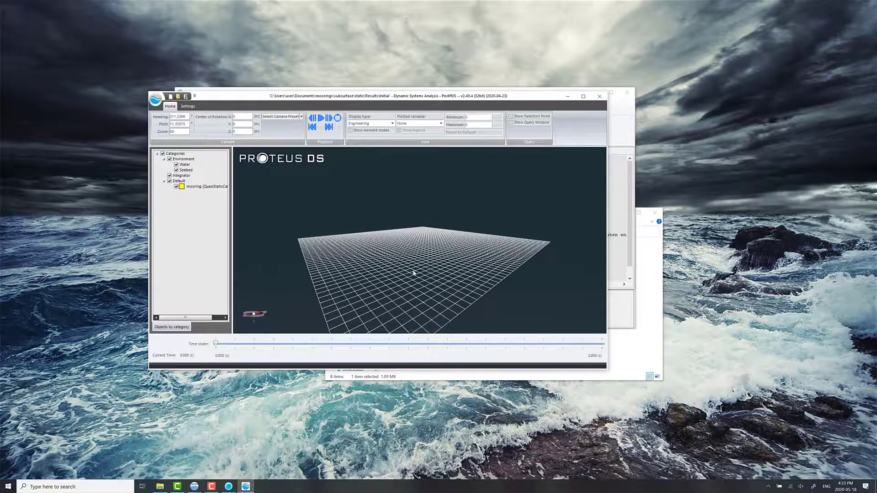
drag(414, 273, 248, 184)
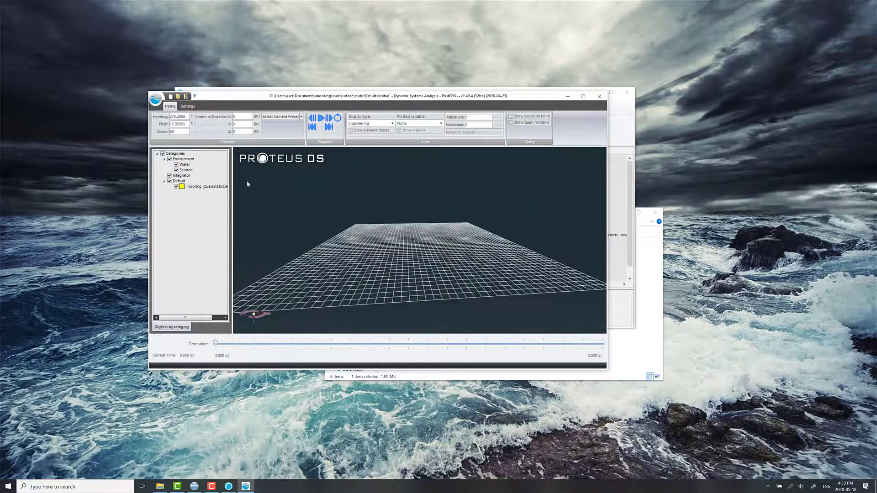
click(198, 190)
click(198, 190)
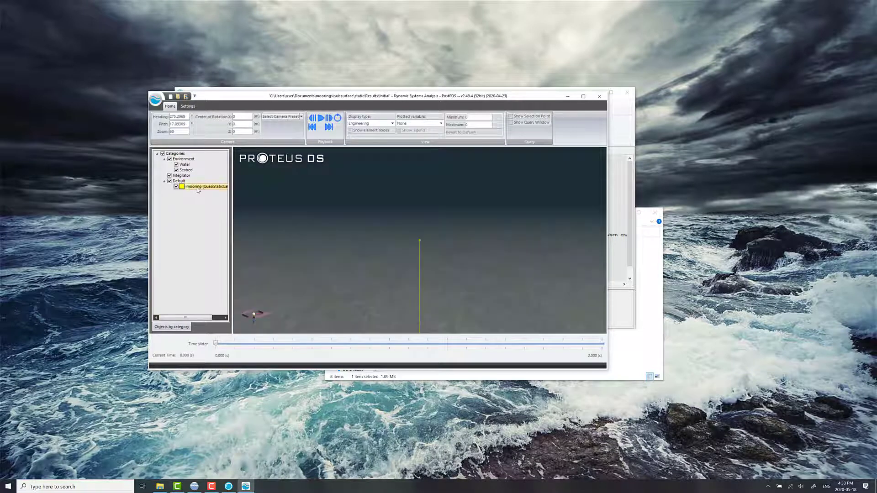
drag(474, 285, 441, 272)
scroll(391, 259, up, 3)
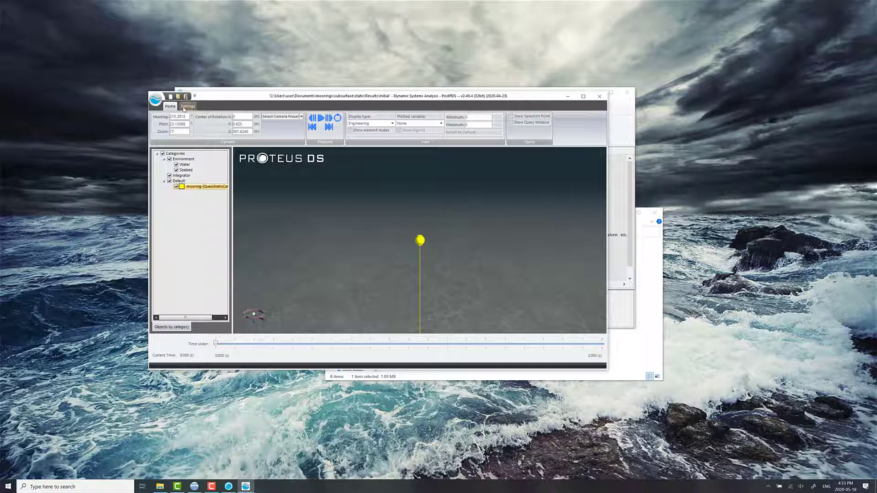
Step: Switch the camera's view mode to Orthographic and return to the main camera and display controls
click(187, 106)
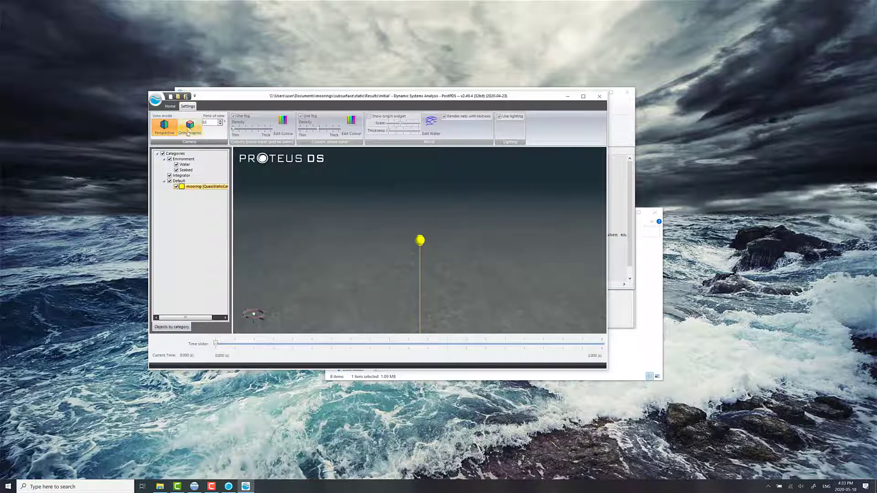
click(190, 128)
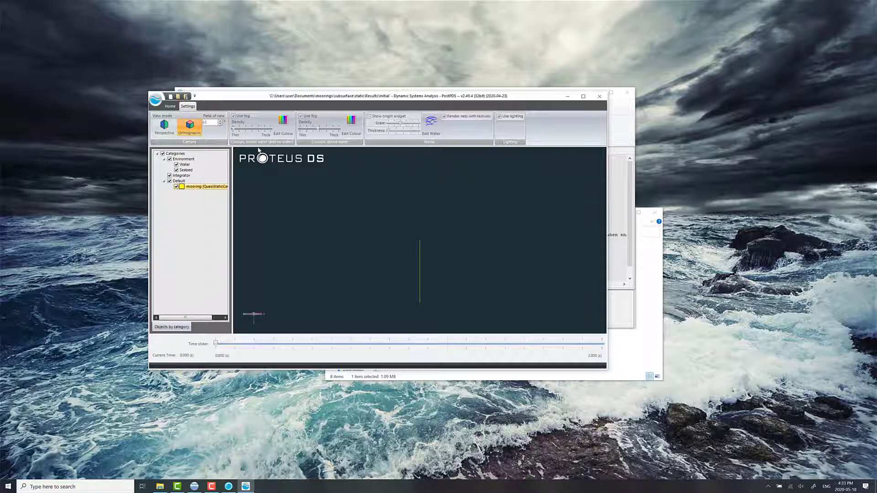
click(168, 107)
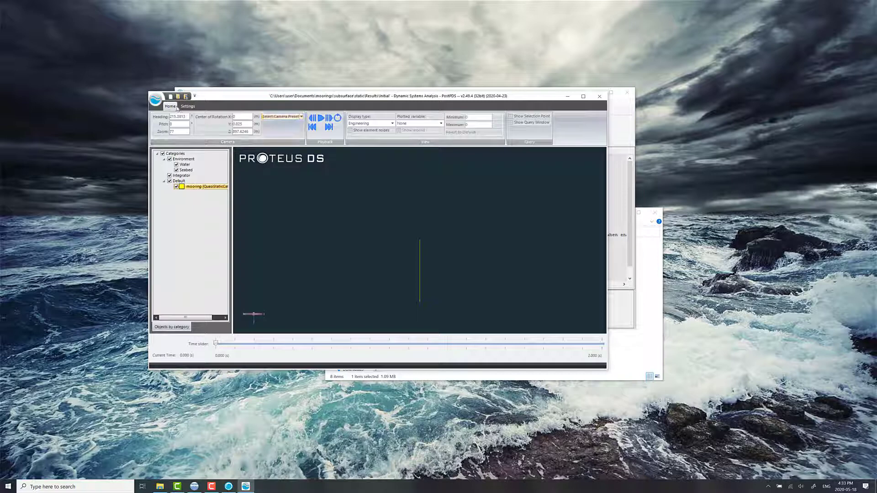
Step: Apply the East camera preset and examine the mooring's element nodes, hiding them again when finished
click(276, 119)
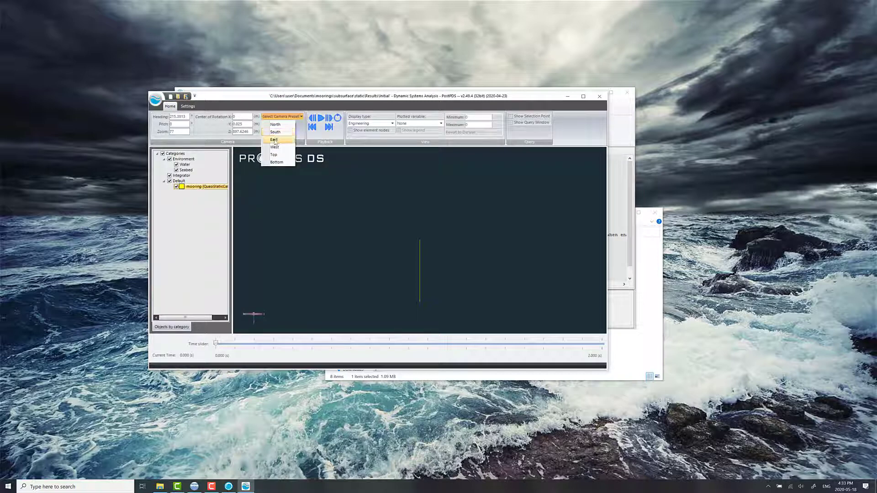
click(275, 140)
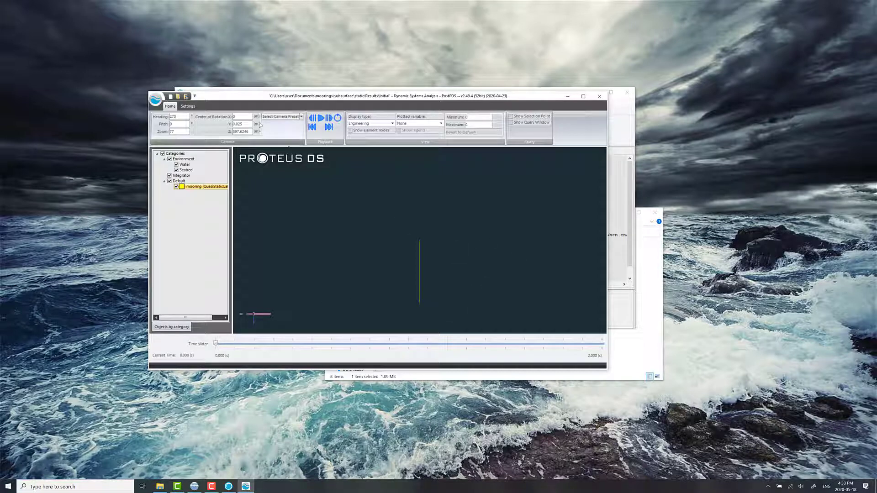
click(351, 130)
scroll(427, 295, up, 1)
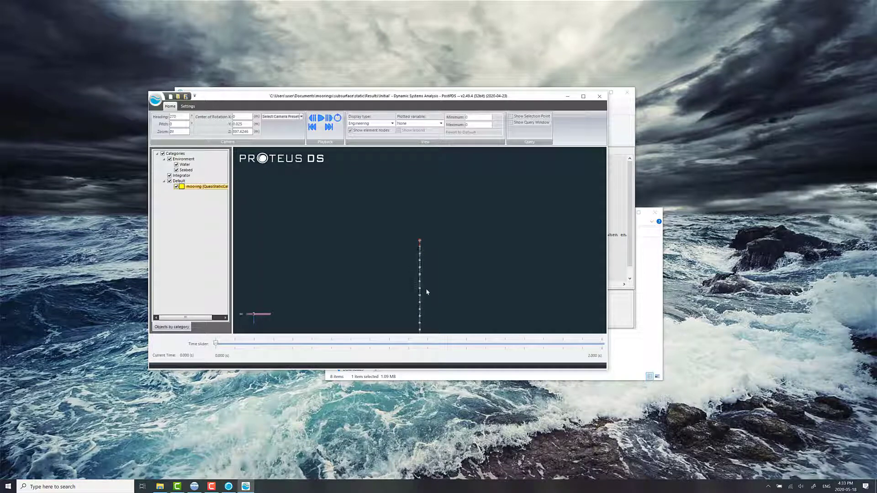
drag(431, 303, 445, 178)
scroll(423, 303, down, 1)
scroll(421, 291, down, 2)
click(350, 130)
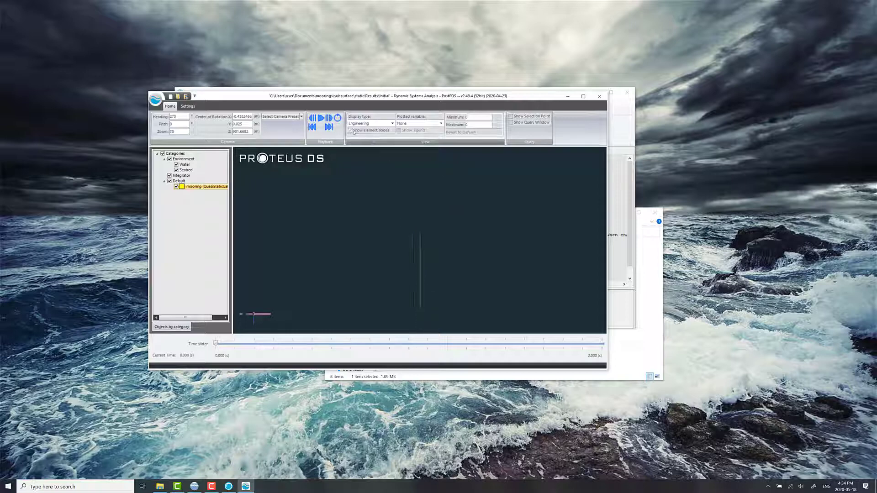
Step: Play the simulation through, view the deflected mooring relative to the water surface, and close PostPDS
click(321, 120)
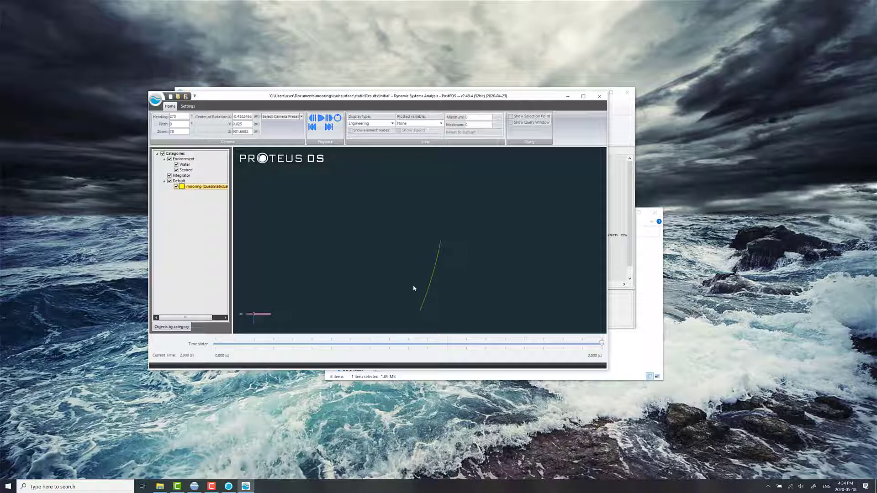
scroll(419, 242, down, 3)
scroll(418, 249, down, 3)
drag(418, 320, 385, 187)
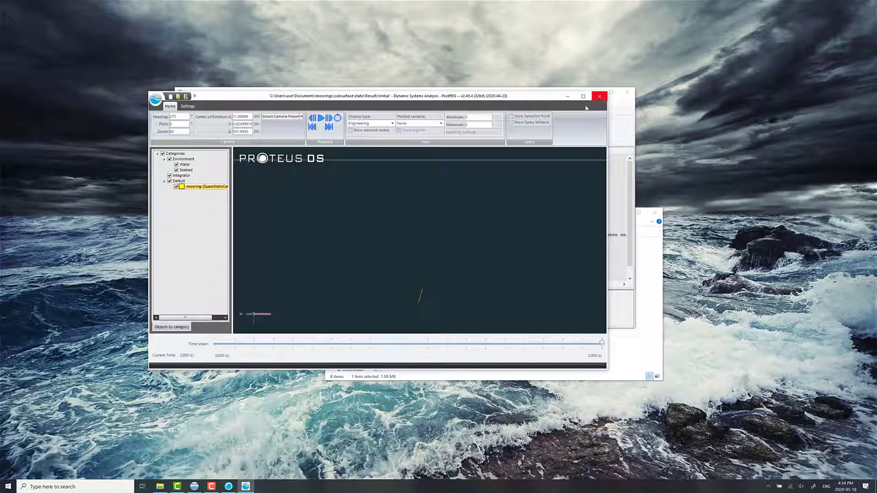
click(599, 97)
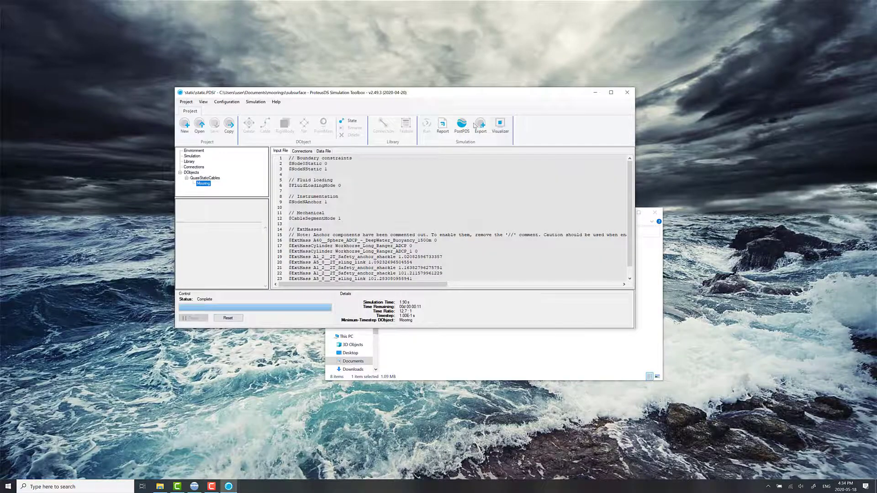
Step: Start a results report using the SUBSURFACE - QuasiStaticCable Single Leg Mooring template
click(442, 127)
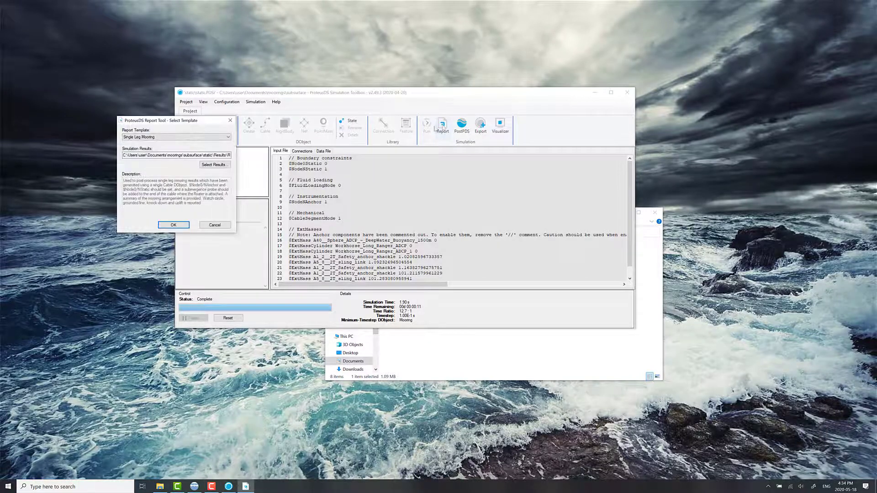
click(182, 138)
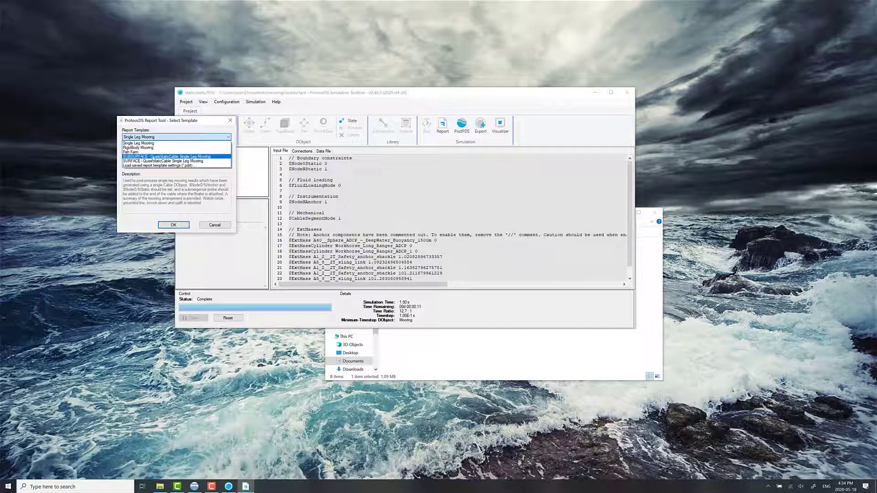
click(173, 157)
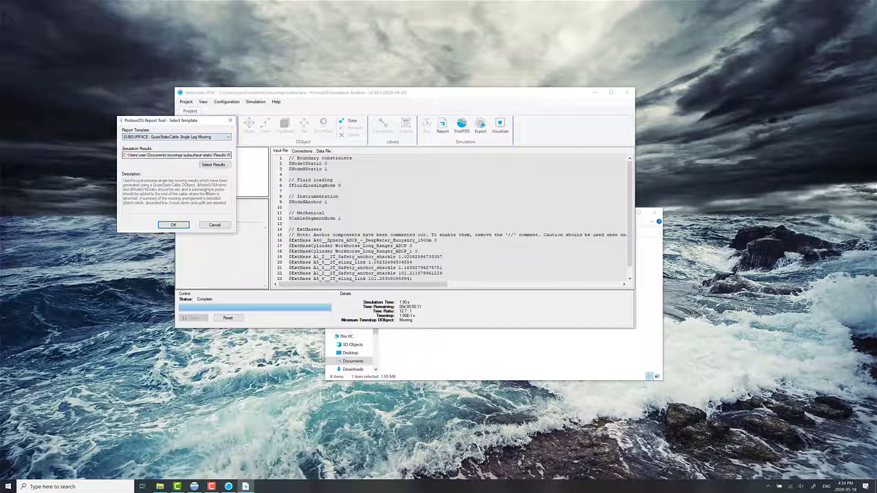
click(182, 225)
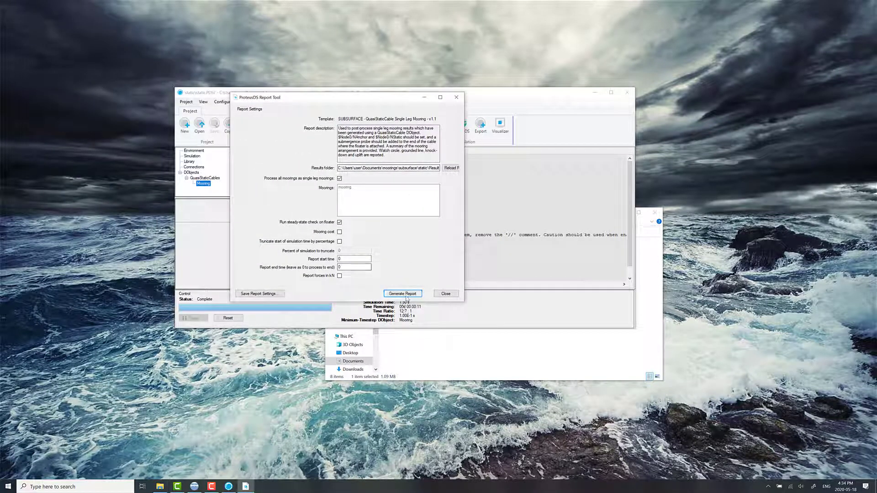
Step: Generate the report, save it as Report.html in the static folder, and open it for viewing
click(406, 296)
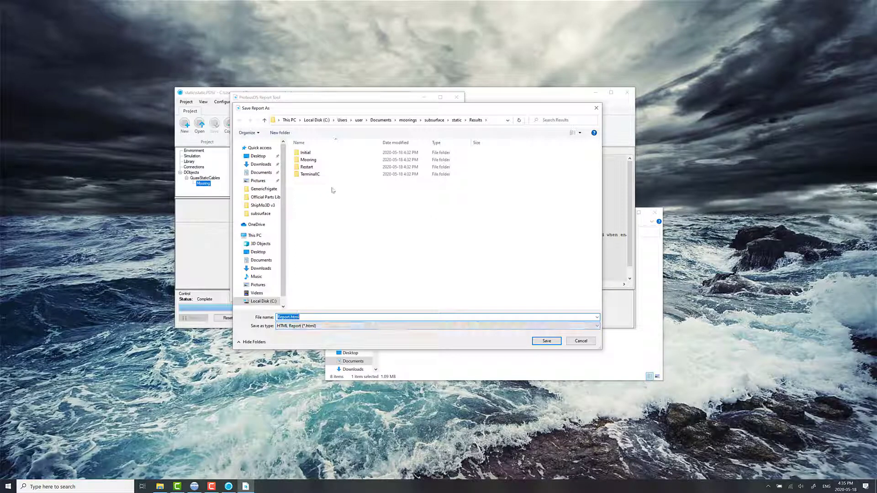
click(457, 120)
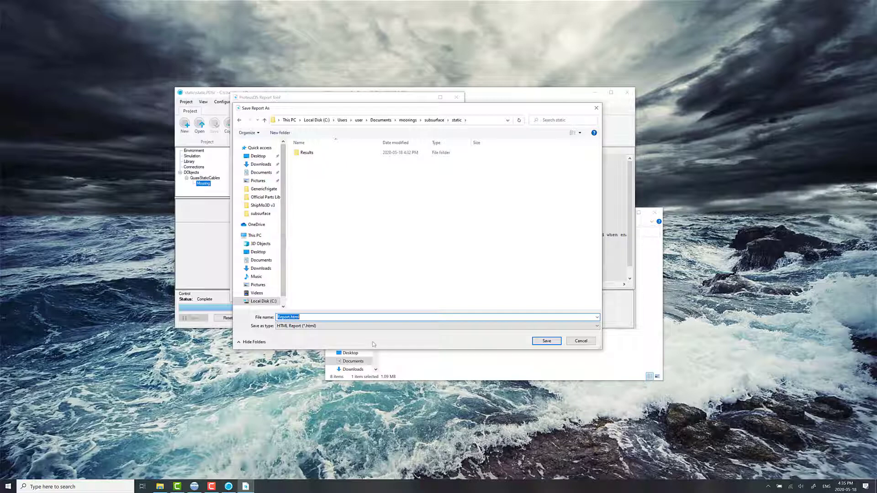
click(548, 342)
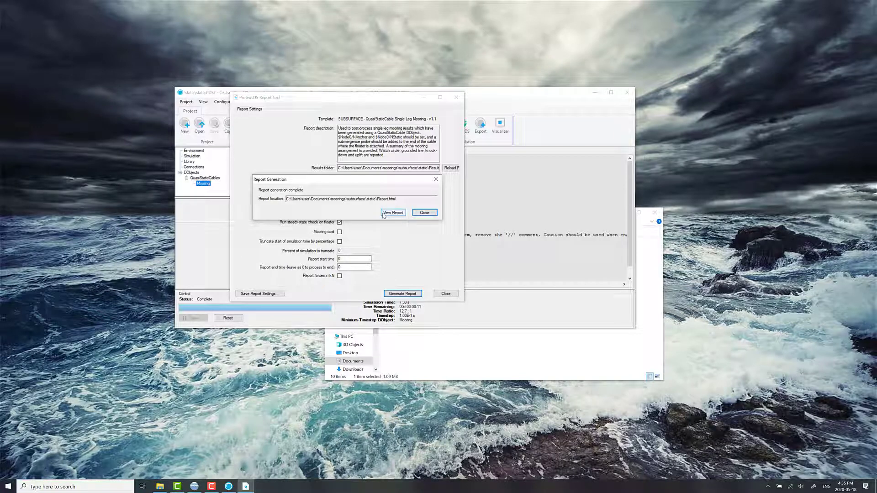
click(393, 212)
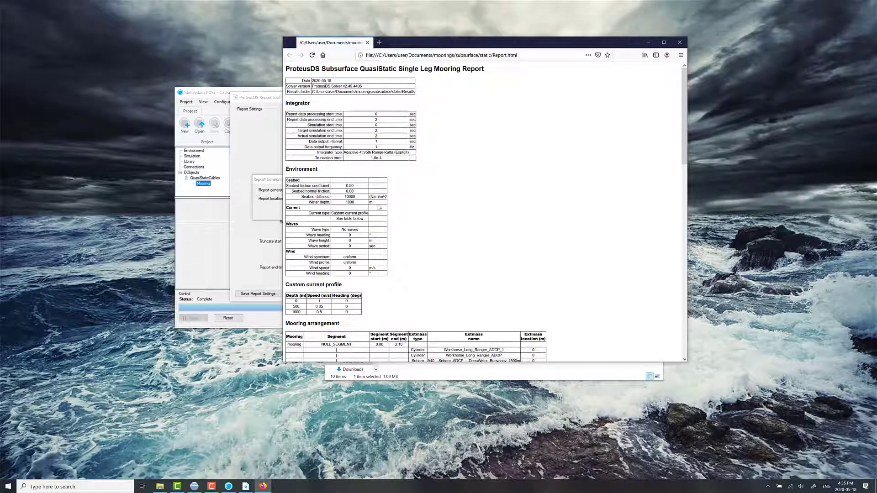
Step: Enlarge the report to 130%, widen its window, and check the water depth and custom current profile
scroll(392, 209, up, 3)
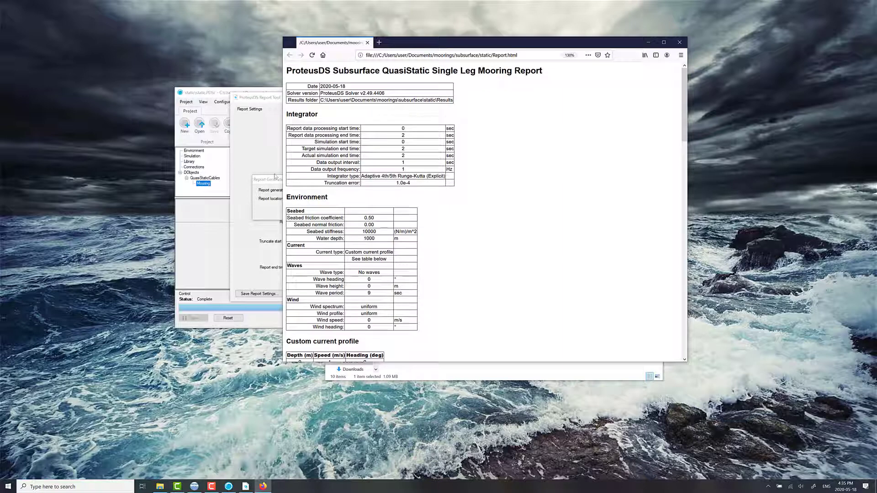
drag(282, 173, 241, 173)
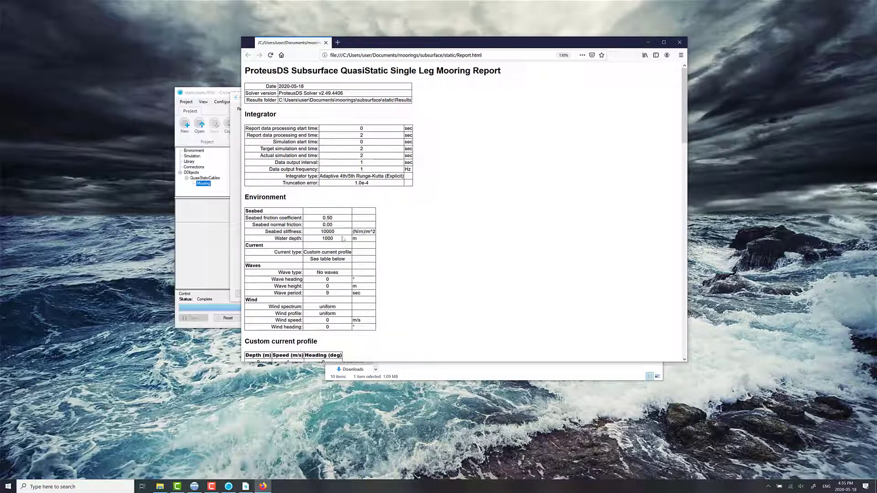
double_click(327, 239)
scroll(342, 275, down, 4)
drag(279, 219, 310, 233)
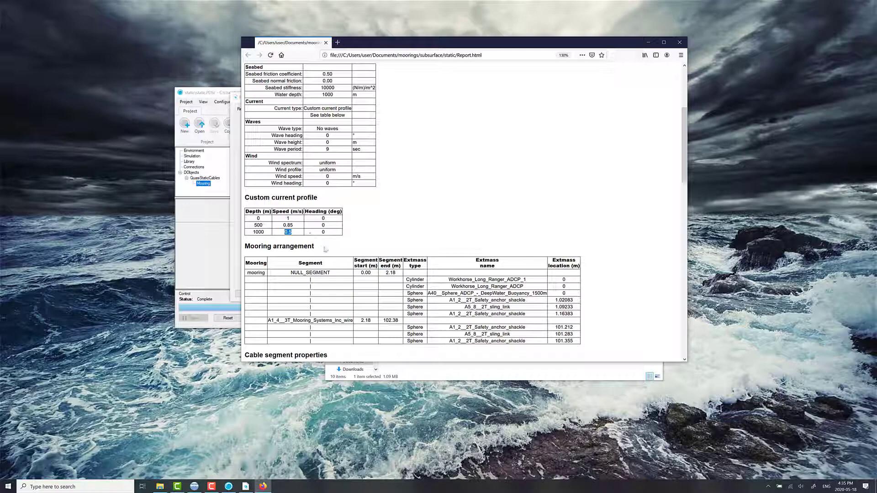
Step: Review the report from the mooring arrangement through the cable, anchor and ExtMass results for the steady current condition
scroll(347, 258, down, 5)
scroll(346, 257, down, 7)
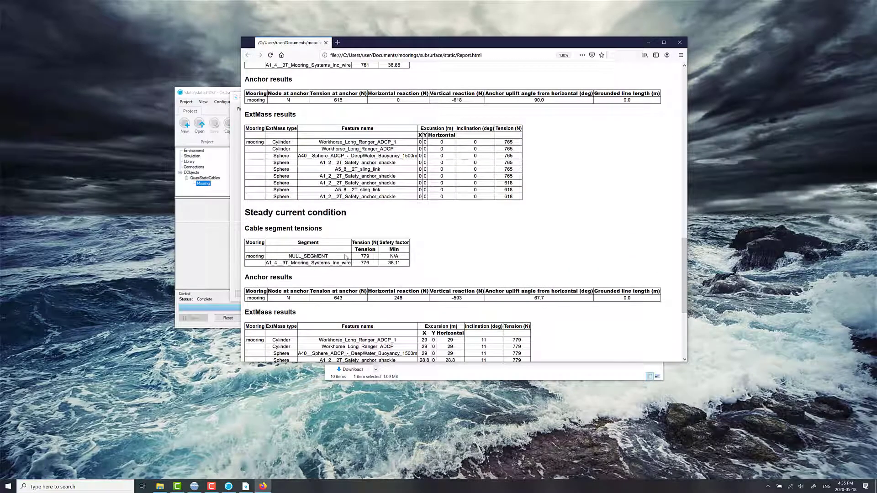
drag(245, 212, 361, 219)
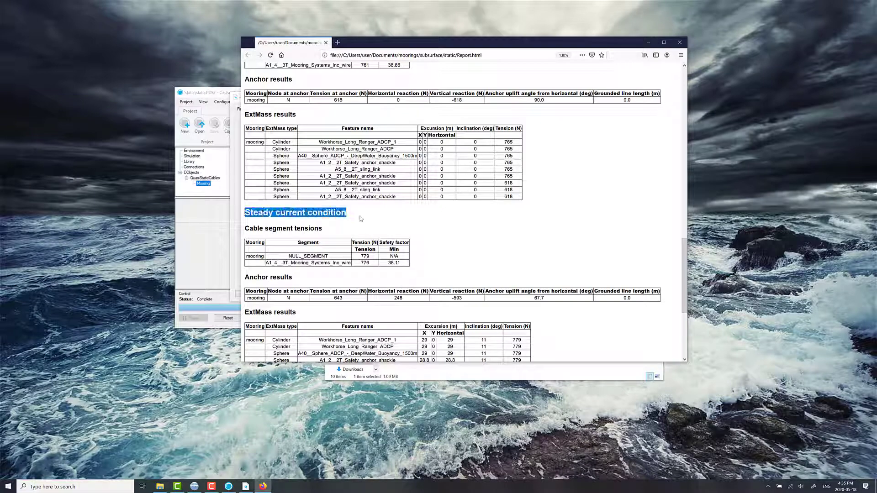
scroll(359, 205, down, 3)
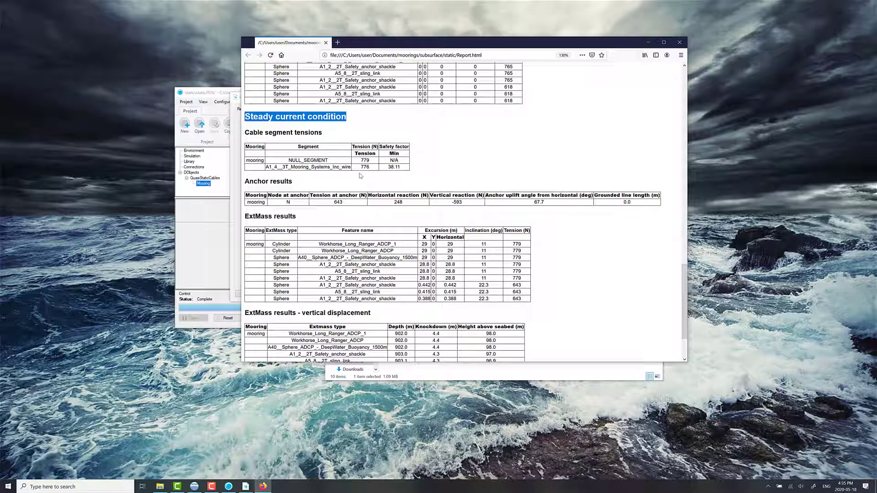
scroll(371, 216, down, 1)
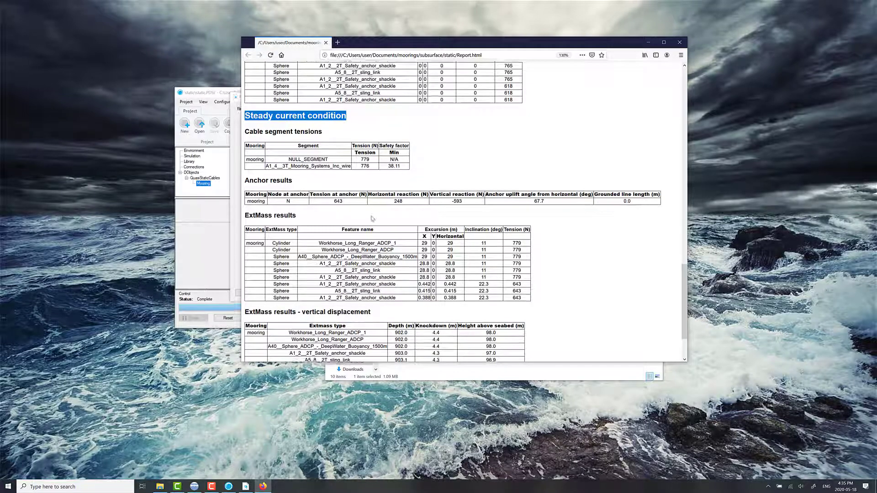
scroll(372, 219, down, 2)
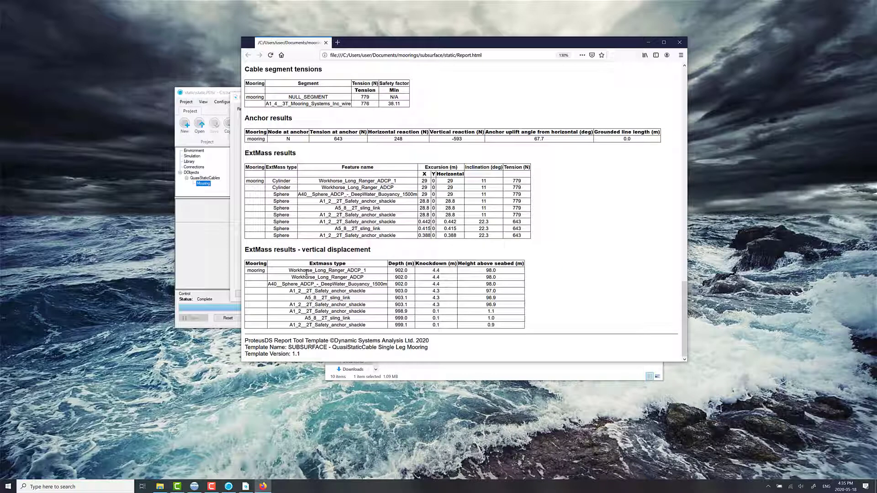
Step: Check the A40 ADCP buoy's knockdown, height above seabed, inclination and horizontal excursion in the steady current results
drag(431, 284, 450, 289)
click(492, 285)
double_click(492, 284)
double_click(481, 194)
double_click(449, 196)
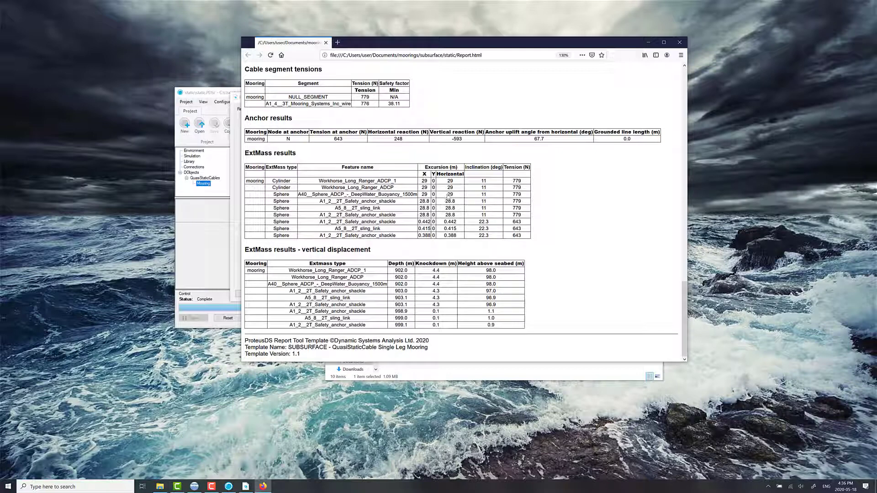